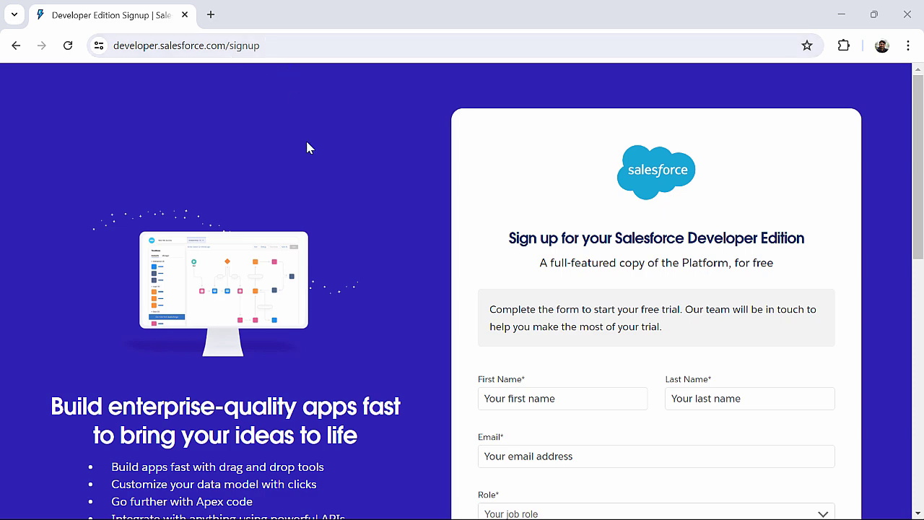
{"action": "scroll", "coordinate": [307, 148], "scroll_direction": "down", "scroll_amount": 2}
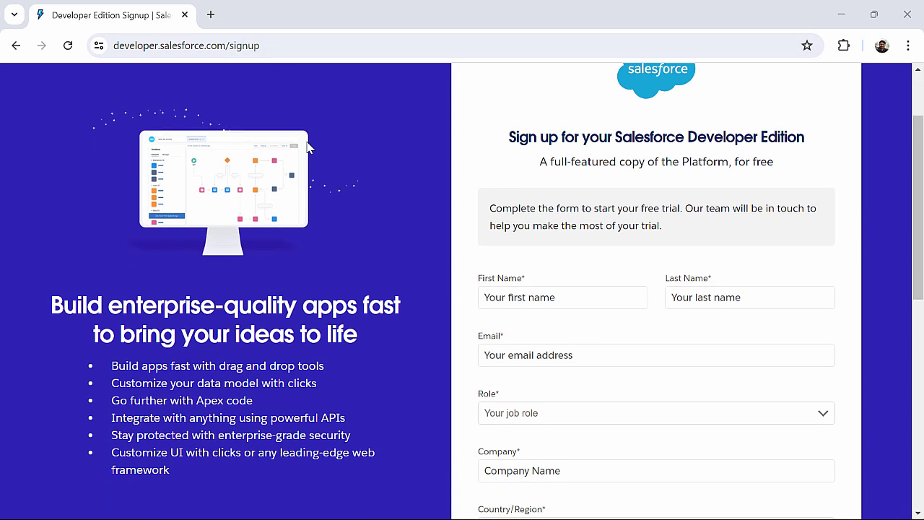
{"action": "scroll", "coordinate": [306, 148], "scroll_direction": "down", "scroll_amount": 1}
{"action": "scroll", "coordinate": [308, 146], "scroll_direction": "down", "scroll_amount": 1}
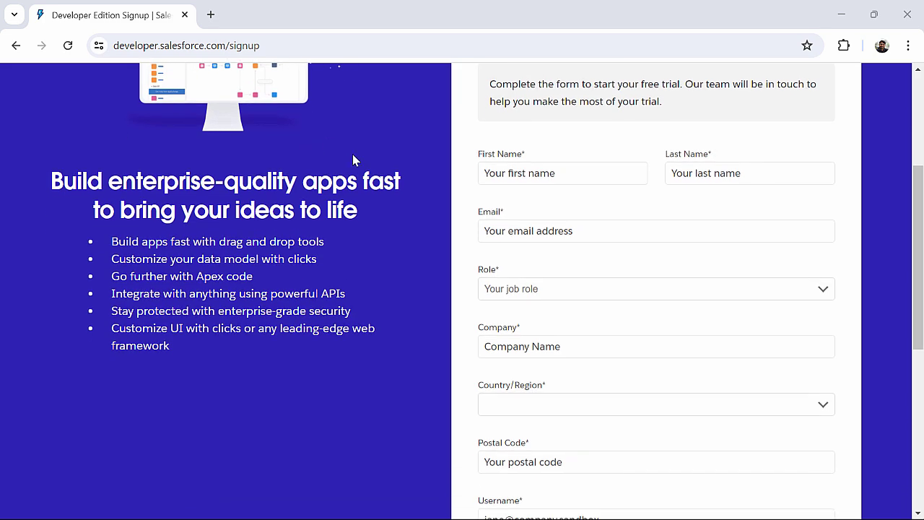
{"action": "scroll", "coordinate": [354, 158], "scroll_direction": "down", "scroll_amount": 1}
{"action": "scroll", "coordinate": [353, 156], "scroll_direction": "down", "scroll_amount": 2}
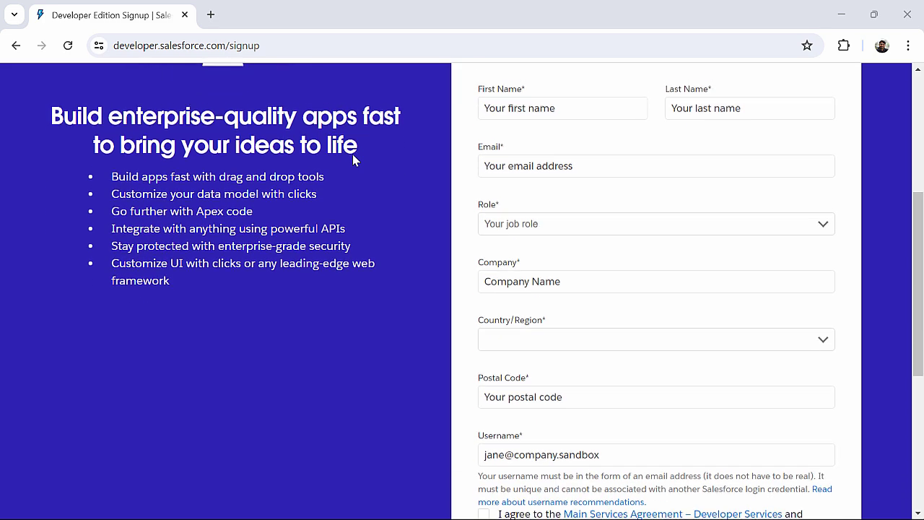
{"action": "scroll", "coordinate": [353, 157], "scroll_direction": "up", "scroll_amount": 2}
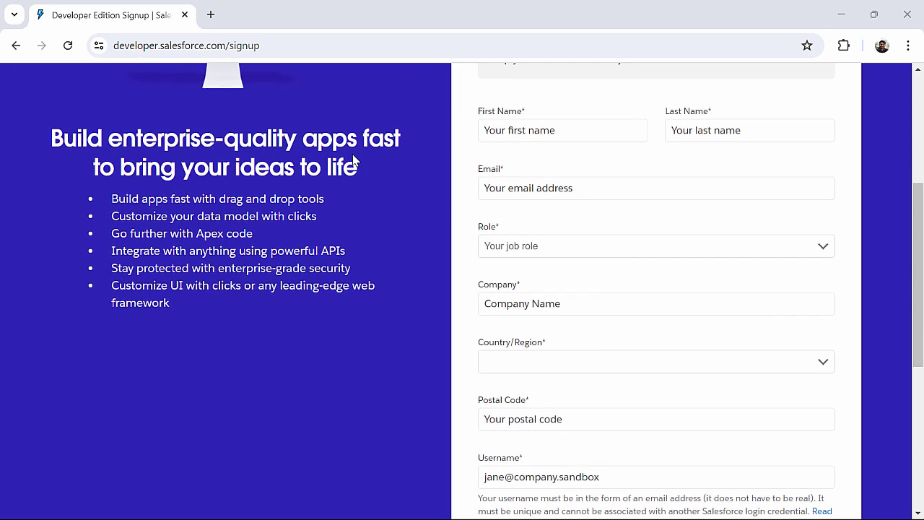
- Enter the user's first name, last name and e-mail address in the signup form
{"action": "left_click", "coordinate": [567, 131]}
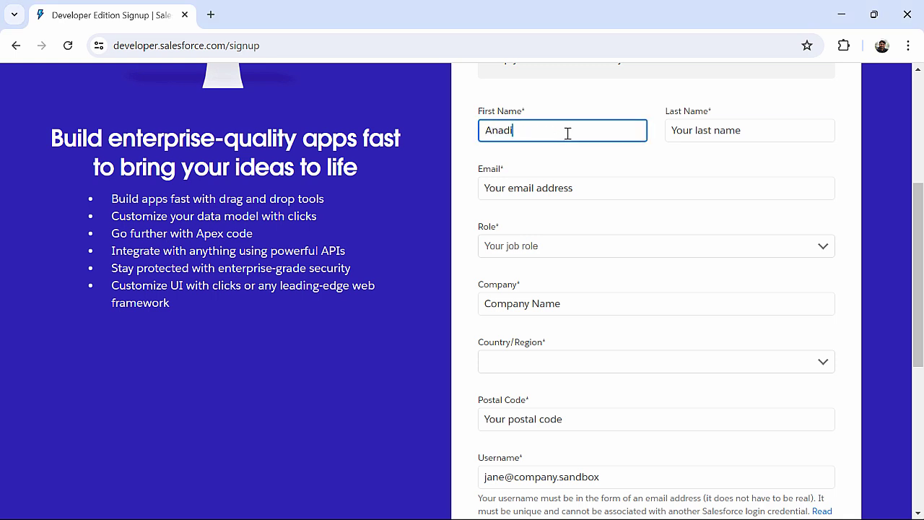
{"action": "key", "text": "Tab"}
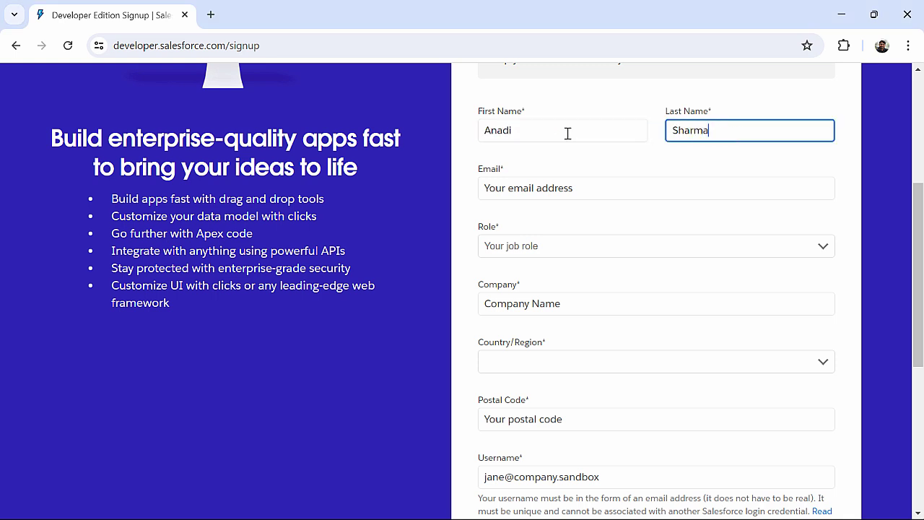
{"action": "key", "text": "Tab"}
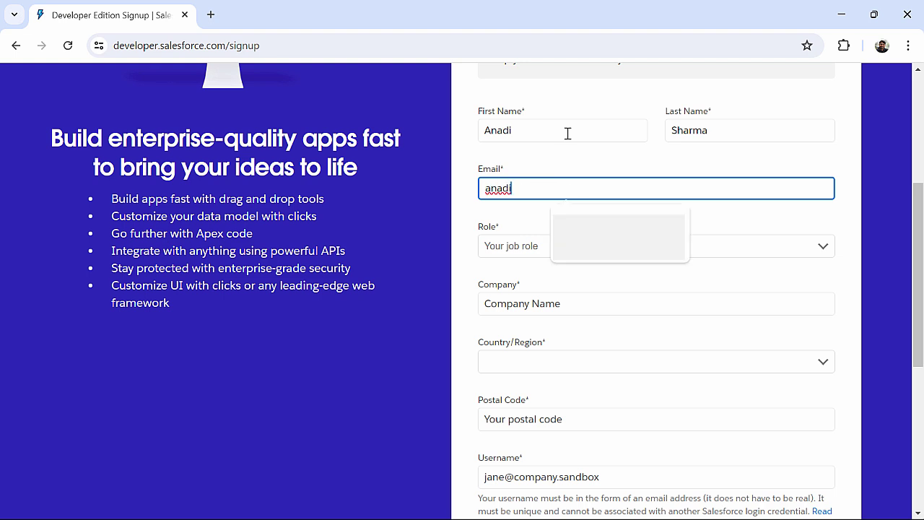
{"action": "key", "text": "Tab"}
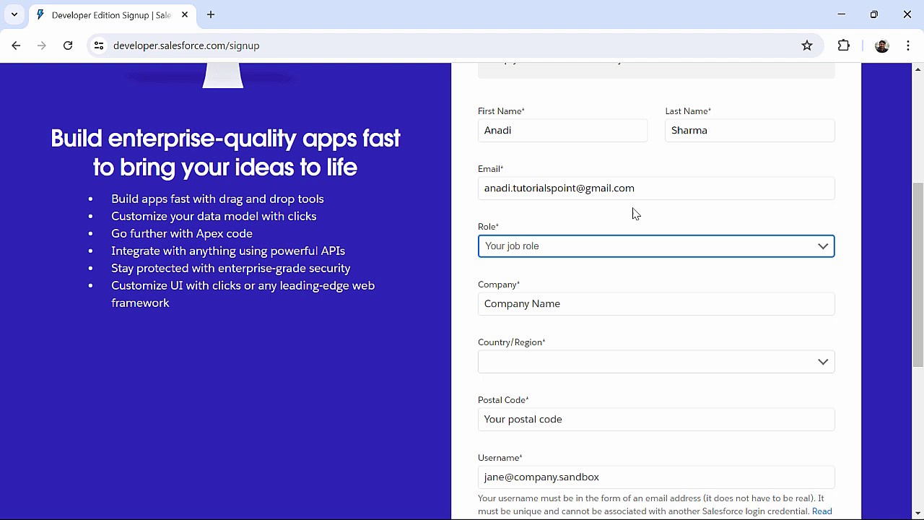
- Choose Administrator as the role, then move down to the Company field
{"action": "left_click", "coordinate": [632, 247]}
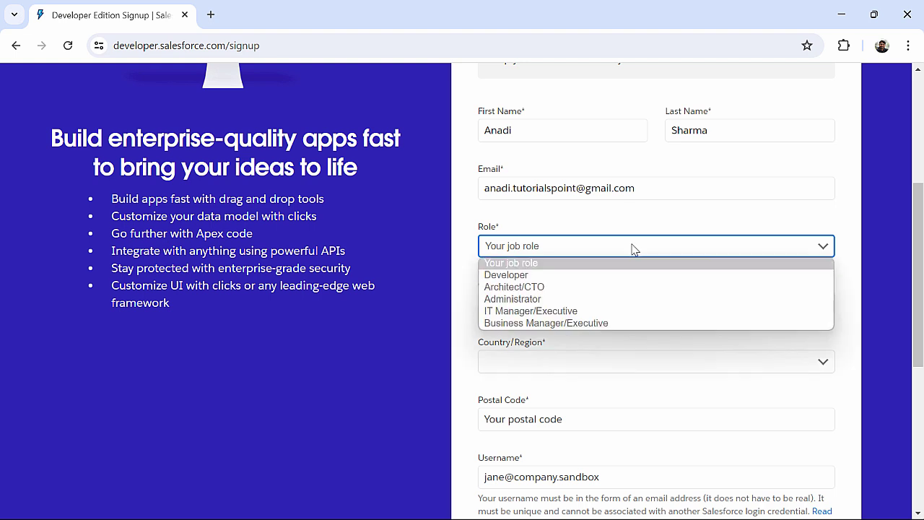
{"action": "left_click", "coordinate": [585, 298]}
{"action": "left_click", "coordinate": [546, 286]}
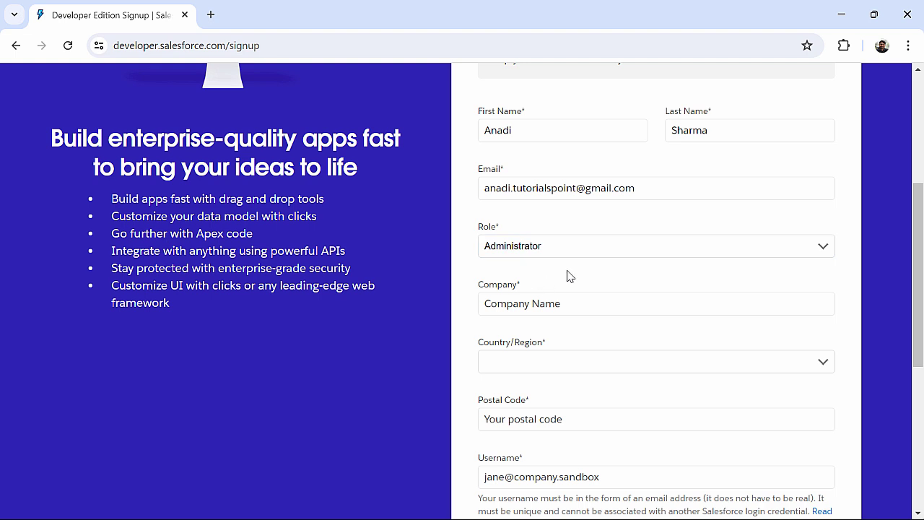
{"action": "scroll", "coordinate": [577, 289], "scroll_direction": "down", "scroll_amount": 1}
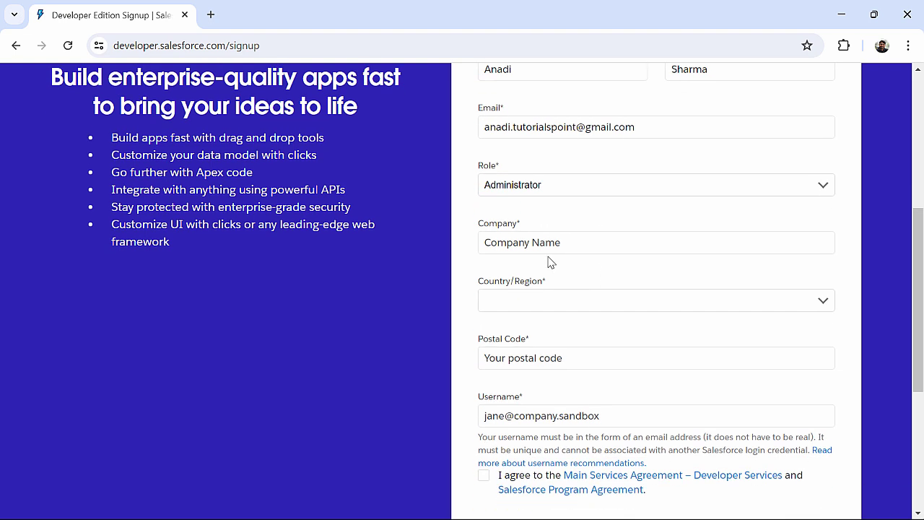
{"action": "left_click", "coordinate": [545, 251]}
- Enter the company name and choose India as the country
{"action": "type", "text": "Anadi & Co."}
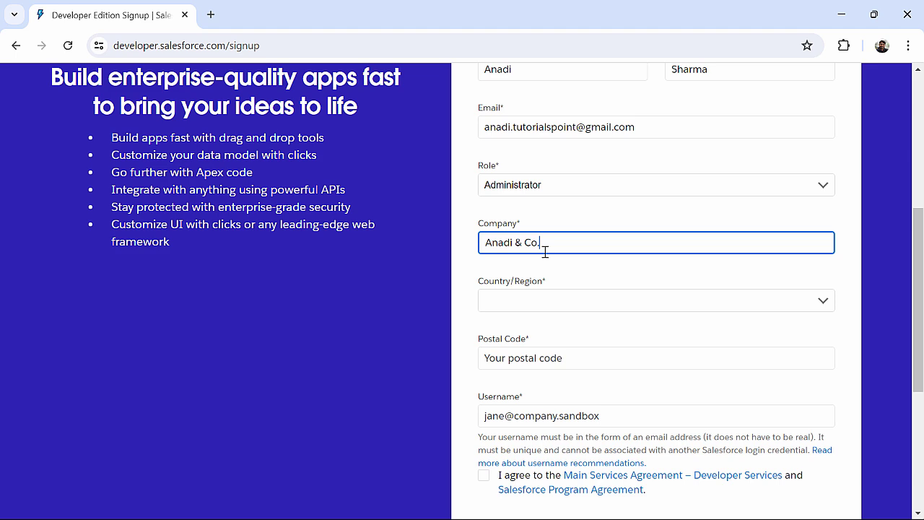
{"action": "scroll", "coordinate": [545, 252], "scroll_direction": "down", "scroll_amount": 1}
{"action": "left_click", "coordinate": [535, 245]}
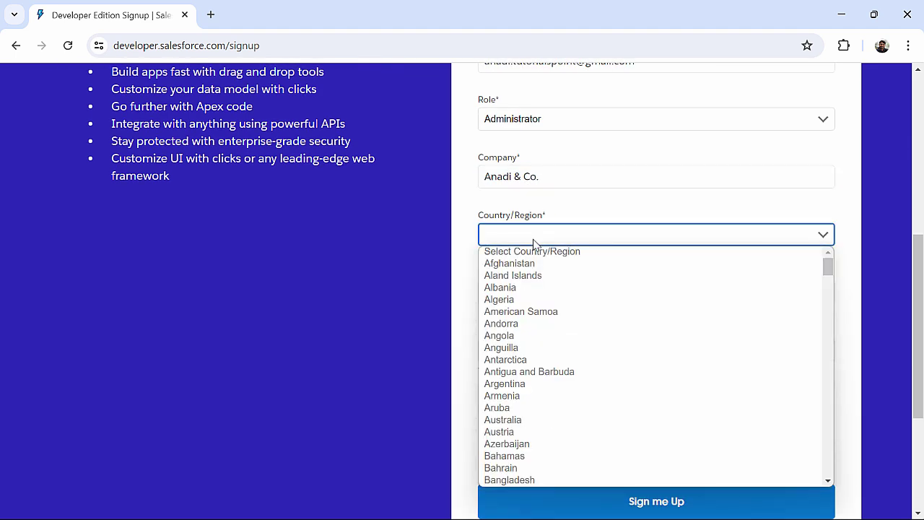
{"action": "type", "text": "india"}
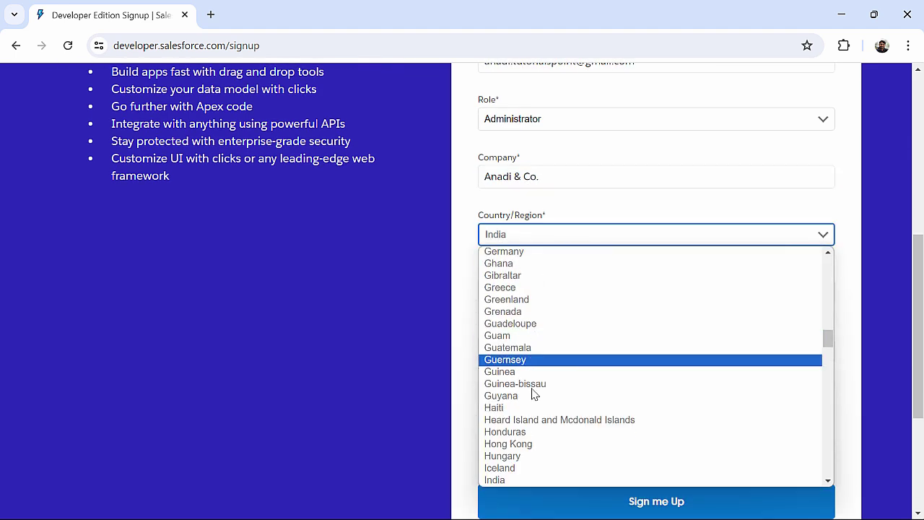
{"action": "left_click", "coordinate": [515, 480]}
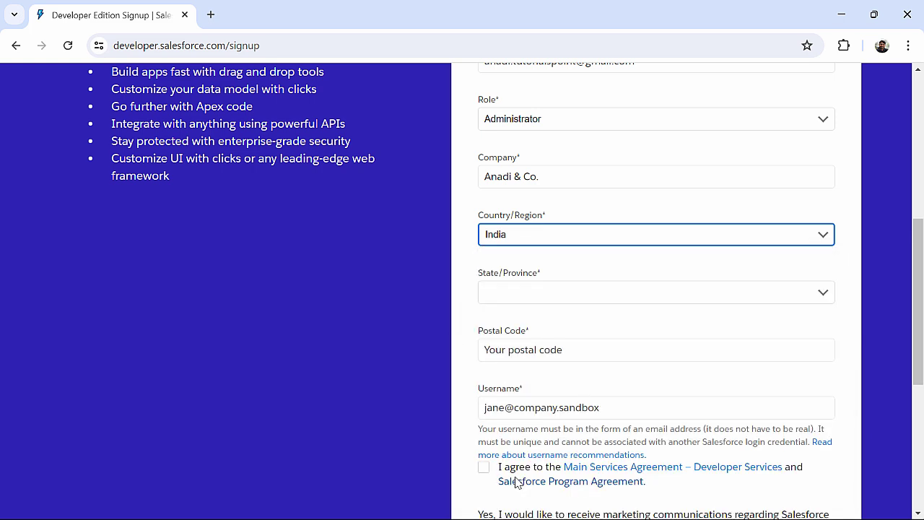
- Choose Telangana as the state and enter the postal code
{"action": "left_click", "coordinate": [539, 300]}
{"action": "type", "text": "te"}
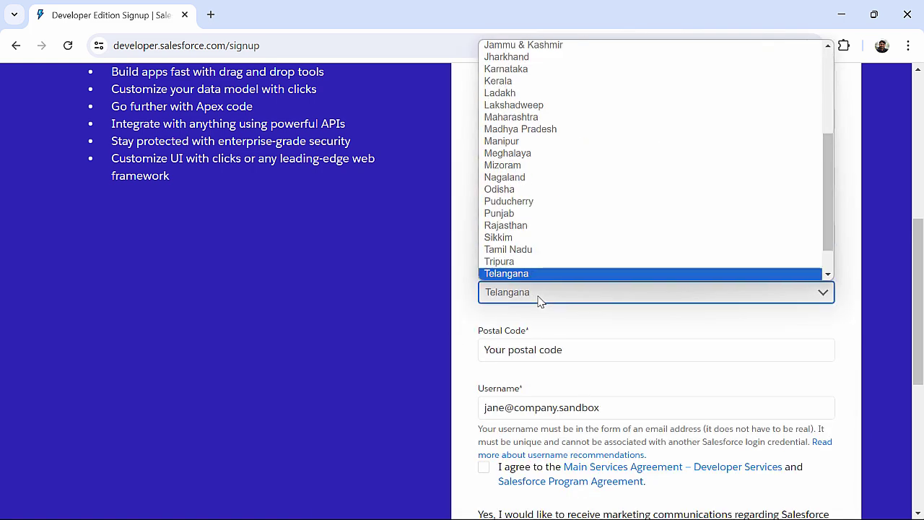
{"action": "key", "text": "Return"}
{"action": "scroll", "coordinate": [540, 301], "scroll_direction": "down", "scroll_amount": 1}
{"action": "left_click", "coordinate": [519, 265]}
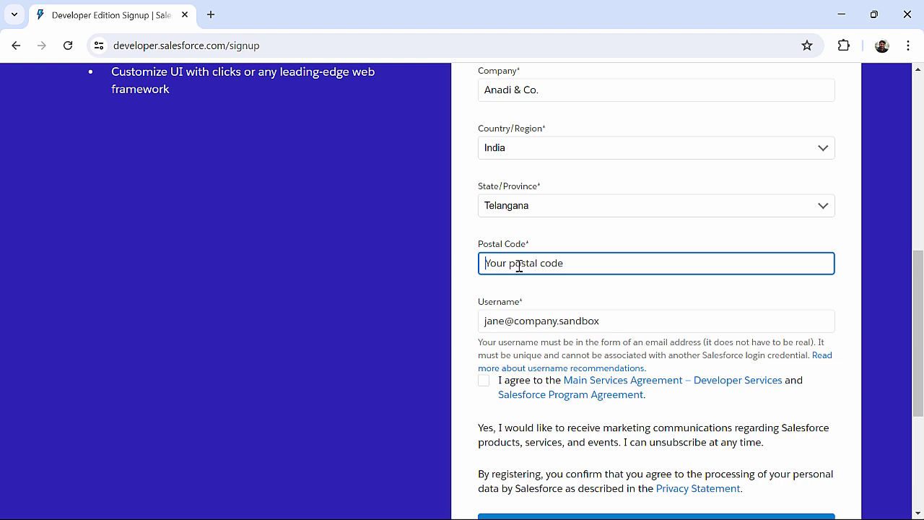
{"action": "type", "text": "500032"}
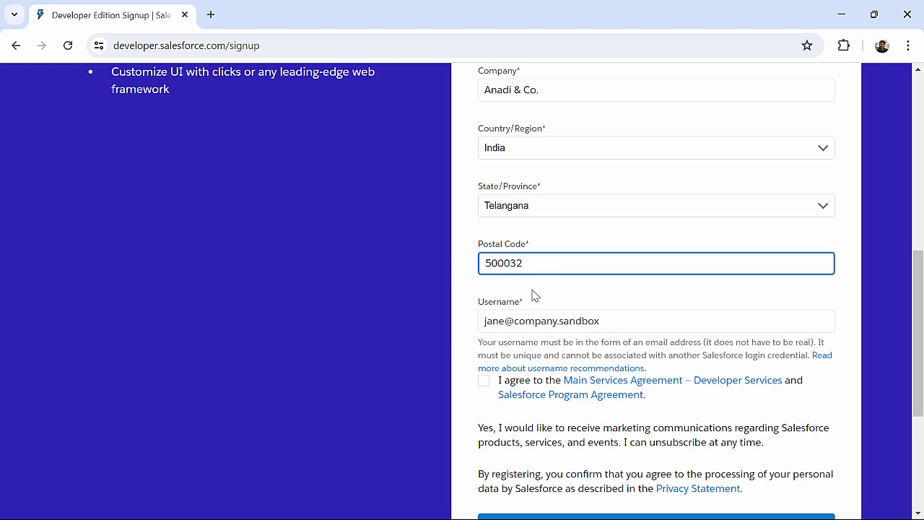
- Highlight the note that usernames needn't be real, then enter an e-mail-style username
{"action": "scroll", "coordinate": [533, 295], "scroll_direction": "down", "scroll_amount": 1}
{"action": "scroll", "coordinate": [553, 292], "scroll_direction": "down", "scroll_amount": 1}
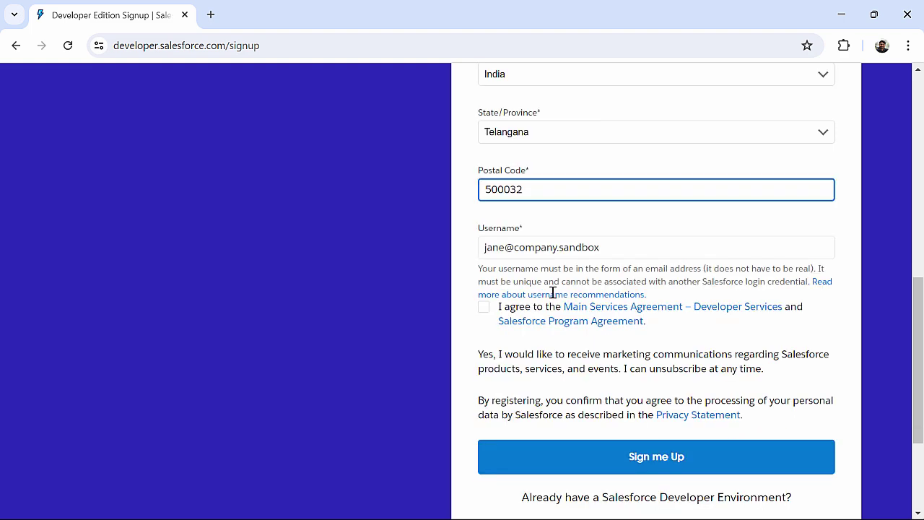
{"action": "left_click", "coordinate": [600, 249]}
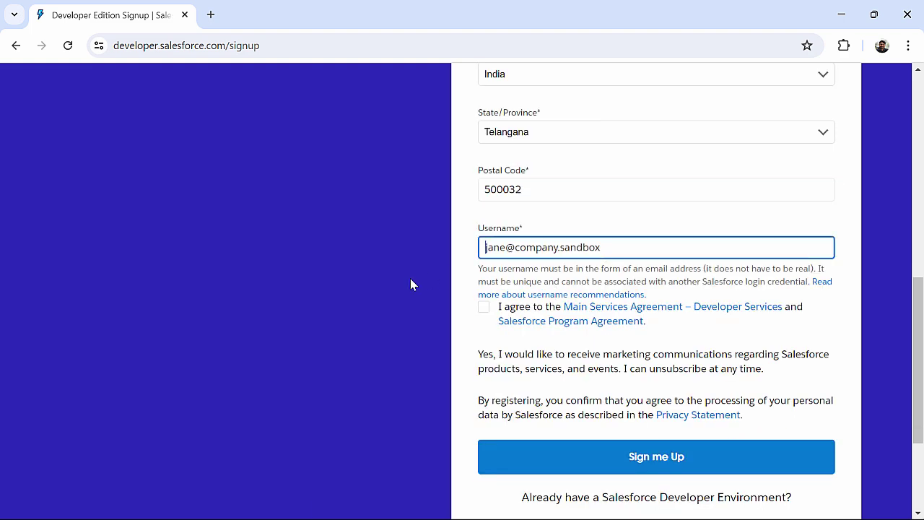
{"action": "scroll", "coordinate": [410, 283], "scroll_direction": "up", "scroll_amount": 1}
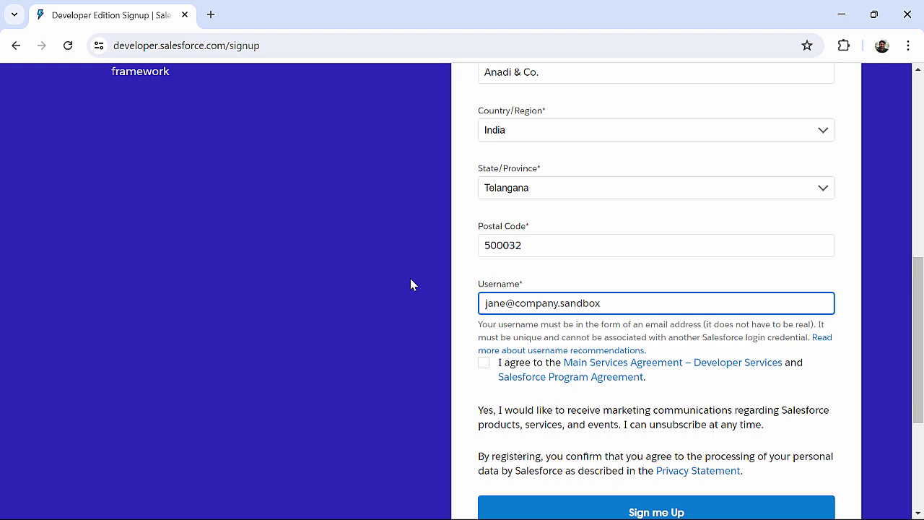
{"action": "scroll", "coordinate": [410, 278], "scroll_direction": "up", "scroll_amount": 2}
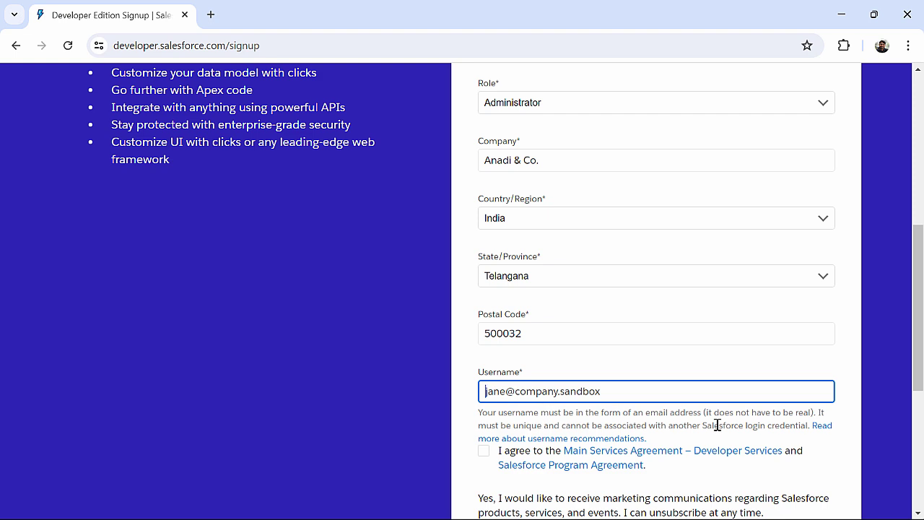
{"action": "left_click_drag", "start_coordinate": [704, 413], "coordinate": [810, 415]}
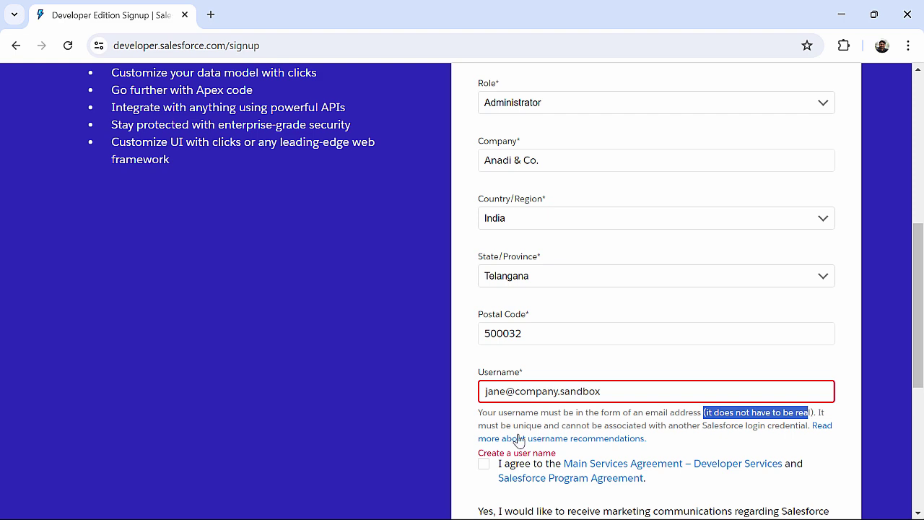
{"action": "scroll", "coordinate": [413, 441], "scroll_direction": "down", "scroll_amount": 1}
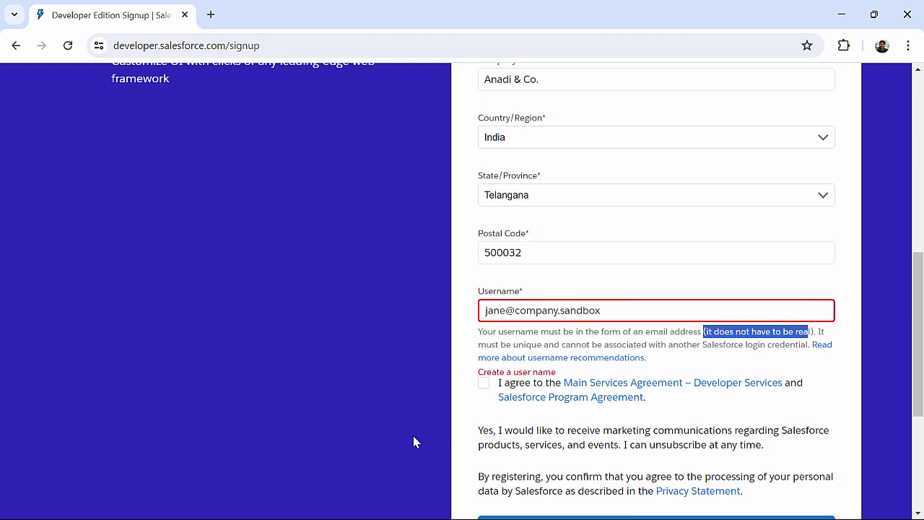
{"action": "left_click", "coordinate": [621, 309]}
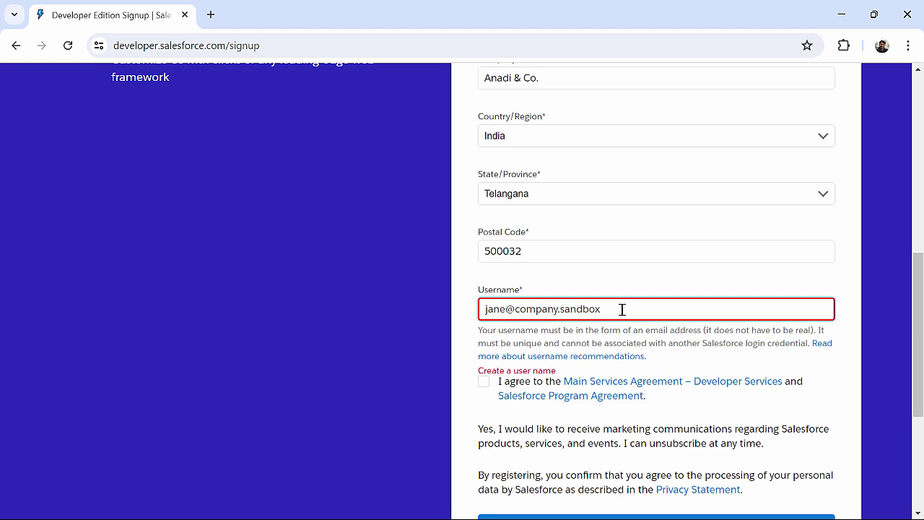
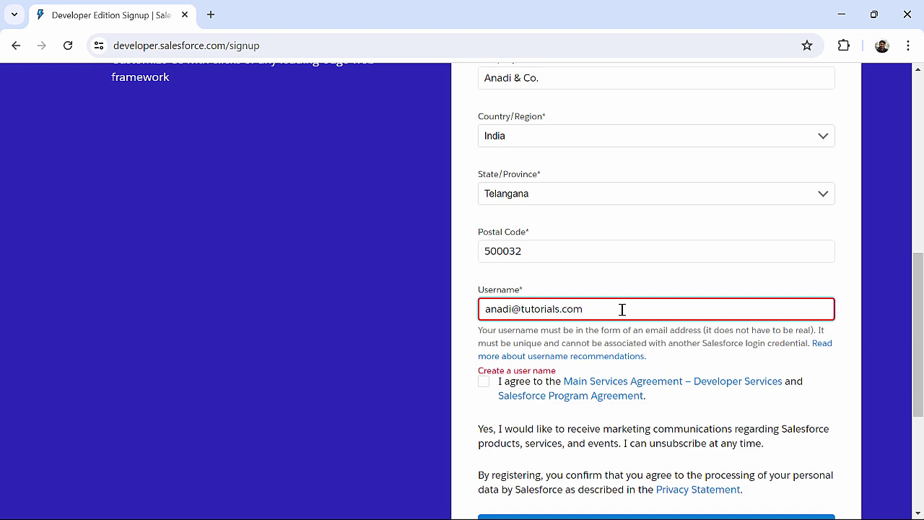
- Accept the service agreements and review the completed form down to Sign me Up
{"action": "scroll", "coordinate": [622, 309], "scroll_direction": "down", "scroll_amount": 1}
{"action": "left_click", "coordinate": [330, 322]}
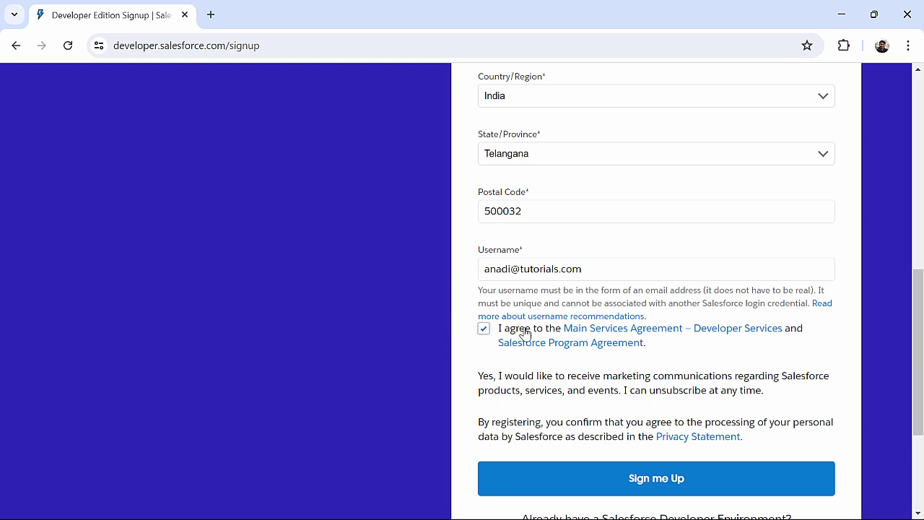
{"action": "scroll", "coordinate": [425, 290], "scroll_direction": "up", "scroll_amount": 3}
{"action": "scroll", "coordinate": [425, 290], "scroll_direction": "up", "scroll_amount": 2}
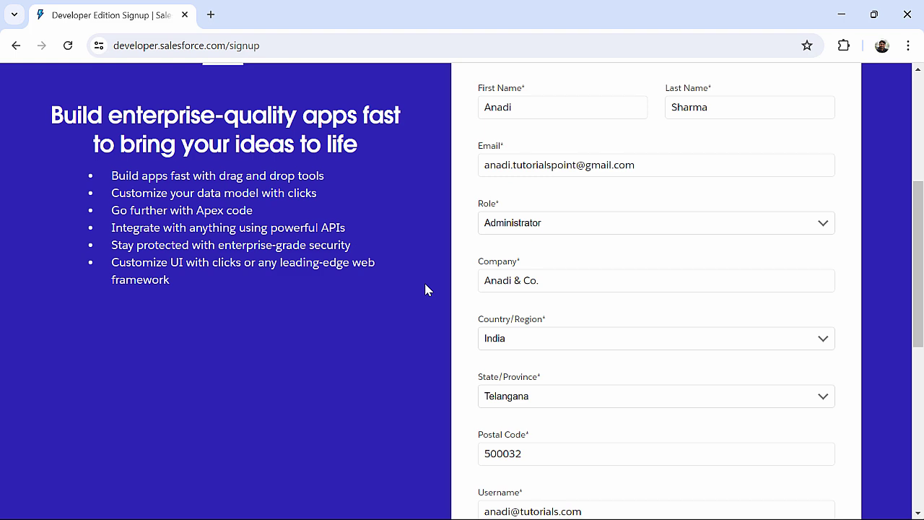
{"action": "scroll", "coordinate": [426, 289], "scroll_direction": "down", "scroll_amount": 1}
{"action": "scroll", "coordinate": [425, 289], "scroll_direction": "up", "scroll_amount": 2}
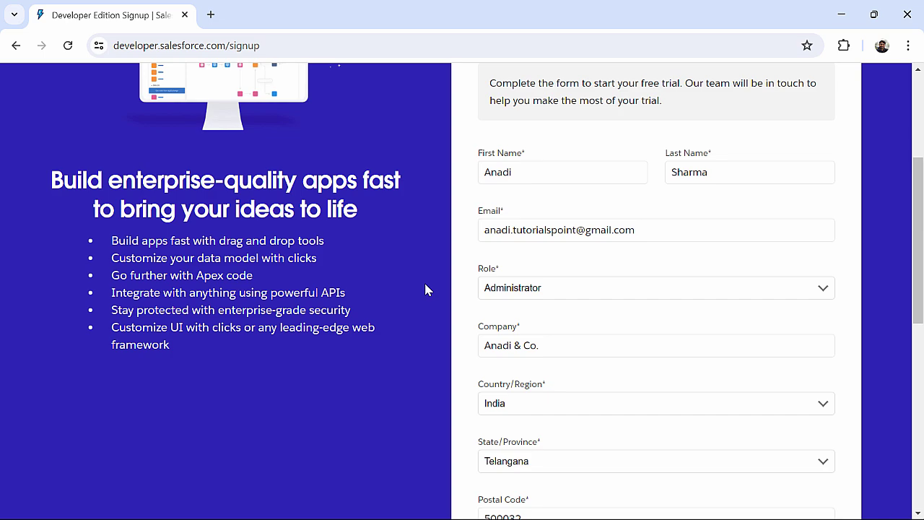
{"action": "scroll", "coordinate": [425, 290], "scroll_direction": "down", "scroll_amount": 3}
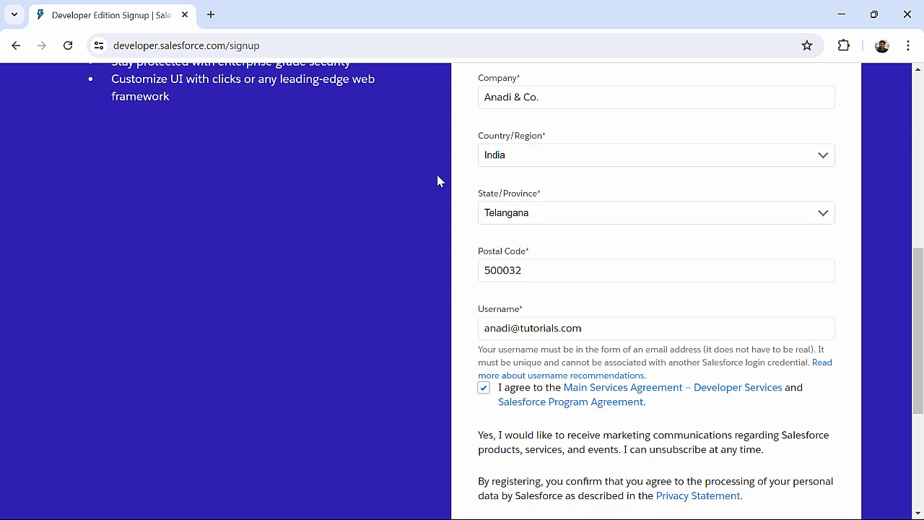
{"action": "scroll", "coordinate": [437, 181], "scroll_direction": "up", "scroll_amount": 3}
{"action": "scroll", "coordinate": [438, 180], "scroll_direction": "down", "scroll_amount": 6}
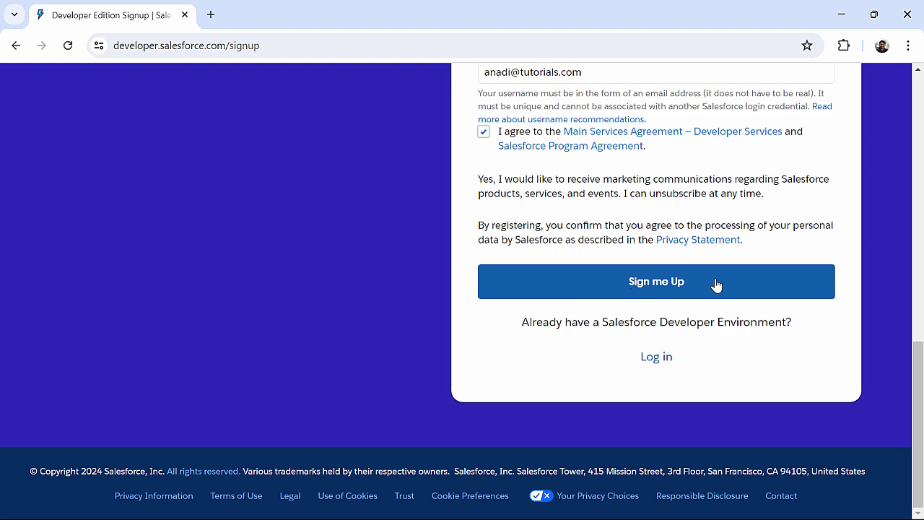
- Submit the signup with Sign me Up and wait for the 'Almost there…' page
{"action": "left_click", "coordinate": [679, 291]}
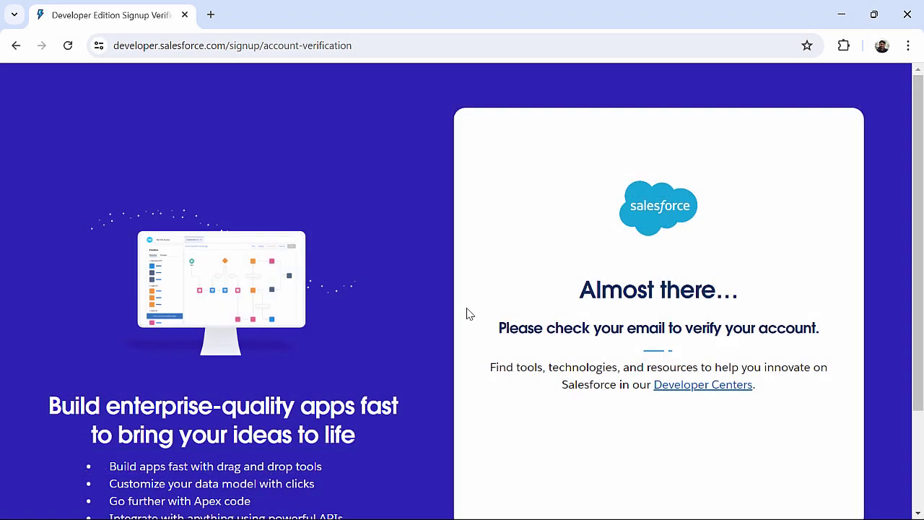
{"action": "scroll", "coordinate": [467, 313], "scroll_direction": "down", "scroll_amount": 1}
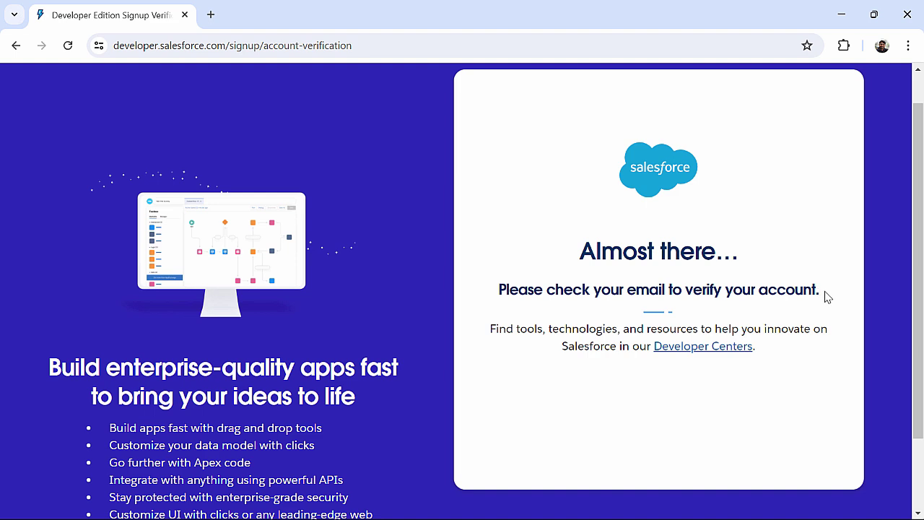
- In a new tab, read the Salesforce verification e-mail in Gmail and select the account username
{"action": "key", "text": "ctrl+t"}
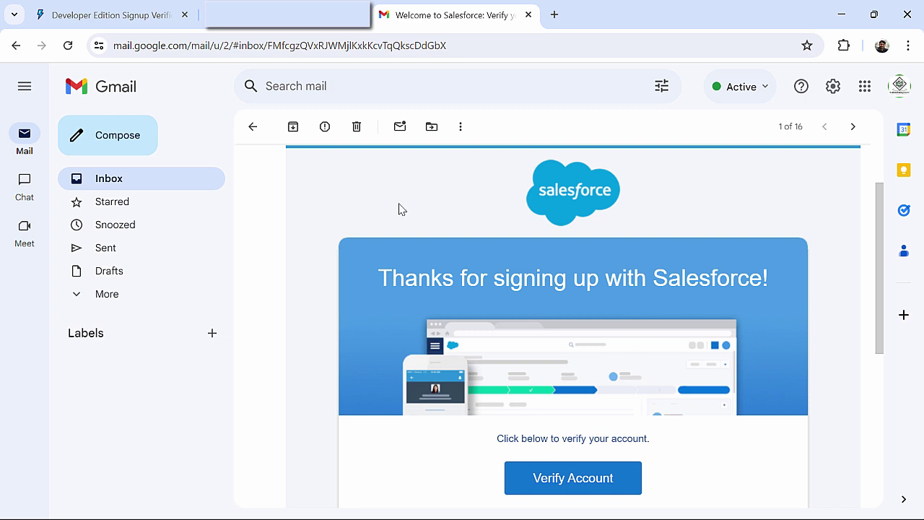
{"action": "scroll", "coordinate": [390, 216], "scroll_direction": "up", "scroll_amount": 2}
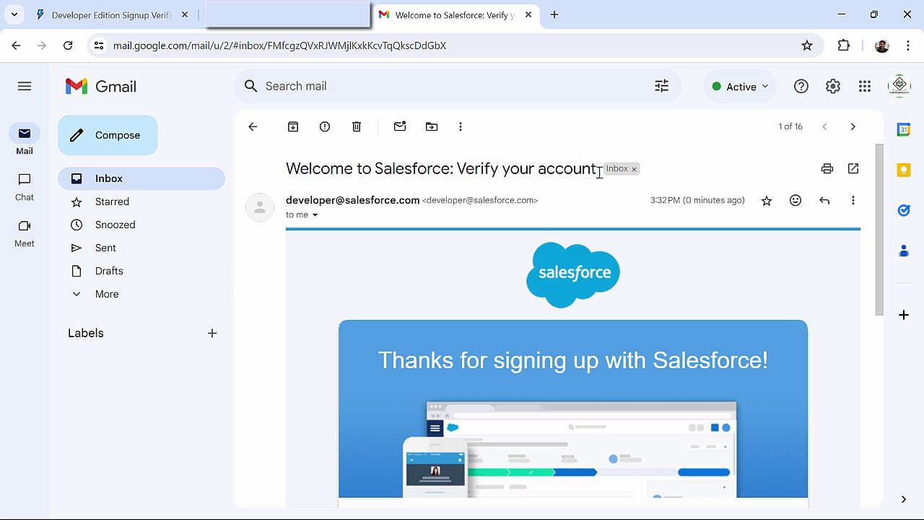
{"action": "scroll", "coordinate": [483, 255], "scroll_direction": "down", "scroll_amount": 1}
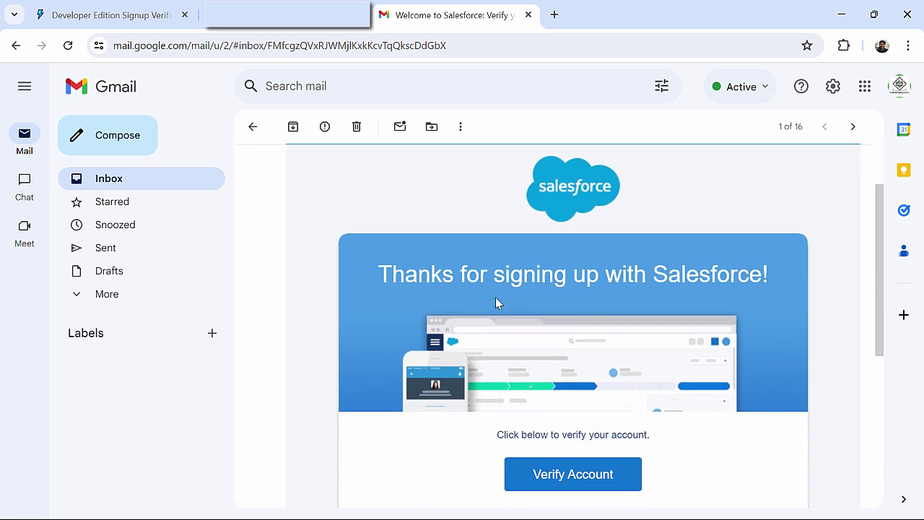
{"action": "scroll", "coordinate": [496, 303], "scroll_direction": "down", "scroll_amount": 1}
{"action": "scroll", "coordinate": [513, 342], "scroll_direction": "down", "scroll_amount": 1}
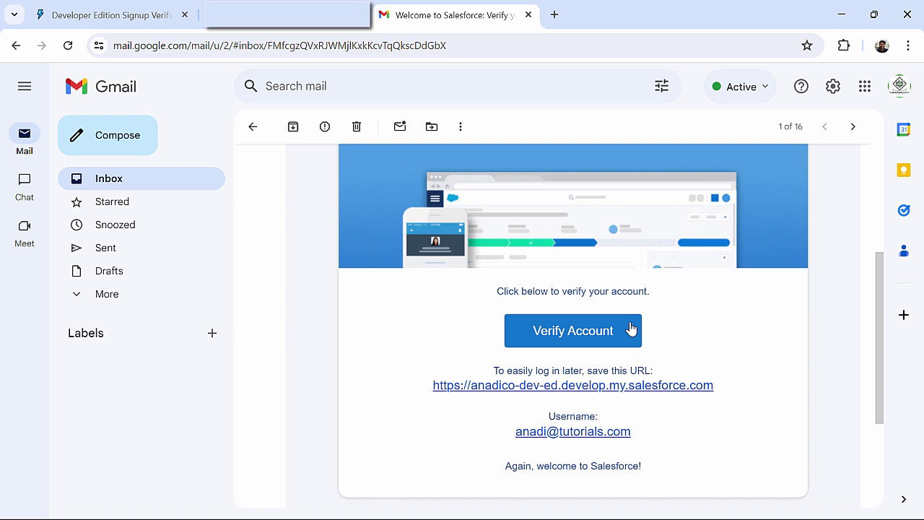
{"action": "scroll", "coordinate": [630, 328], "scroll_direction": "down", "scroll_amount": 2}
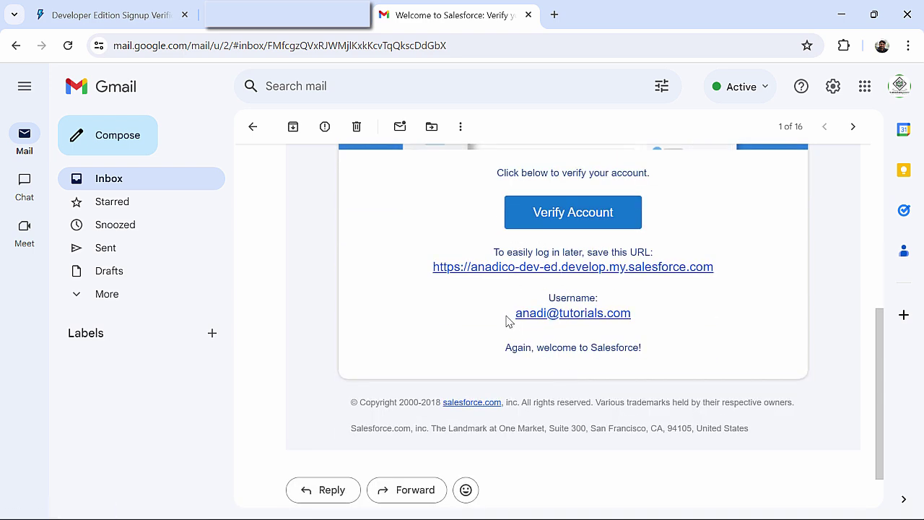
{"action": "left_click_drag", "start_coordinate": [507, 319], "coordinate": [646, 325]}
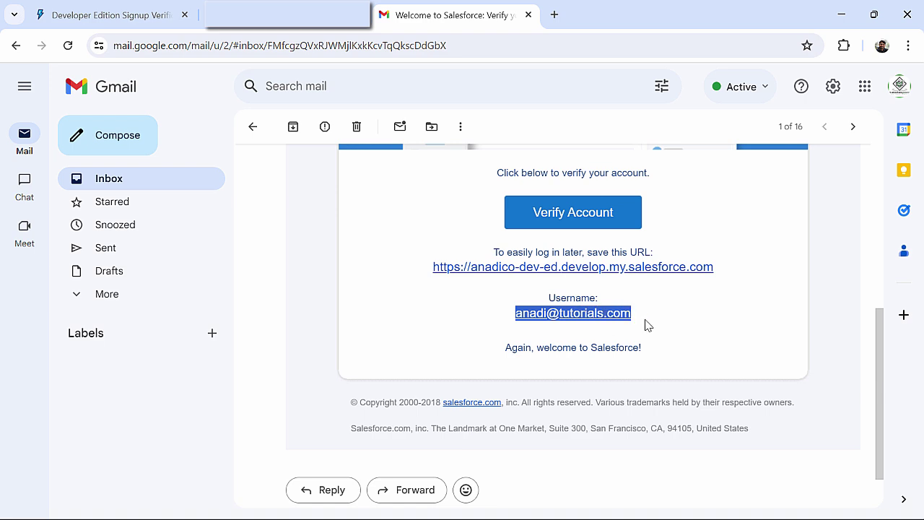
{"action": "scroll", "coordinate": [509, 233], "scroll_direction": "up", "scroll_amount": 1}
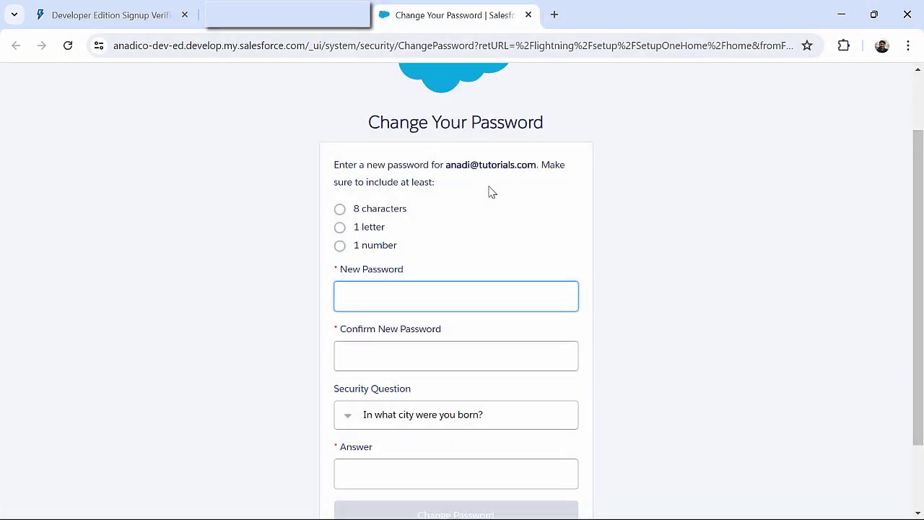
- Enter a new account password and retype it in Confirm New Password
{"action": "scroll", "coordinate": [412, 284], "scroll_direction": "down", "scroll_amount": 1}
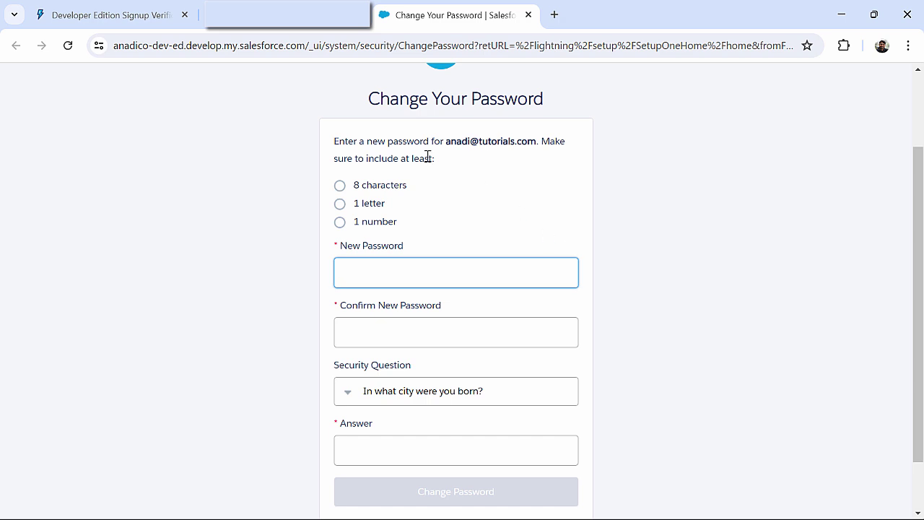
{"action": "left_click_drag", "start_coordinate": [329, 186], "coordinate": [451, 233]}
{"action": "left_click", "coordinate": [453, 233]}
{"action": "left_click", "coordinate": [431, 271]}
{"action": "type", "text": "TestPass"}
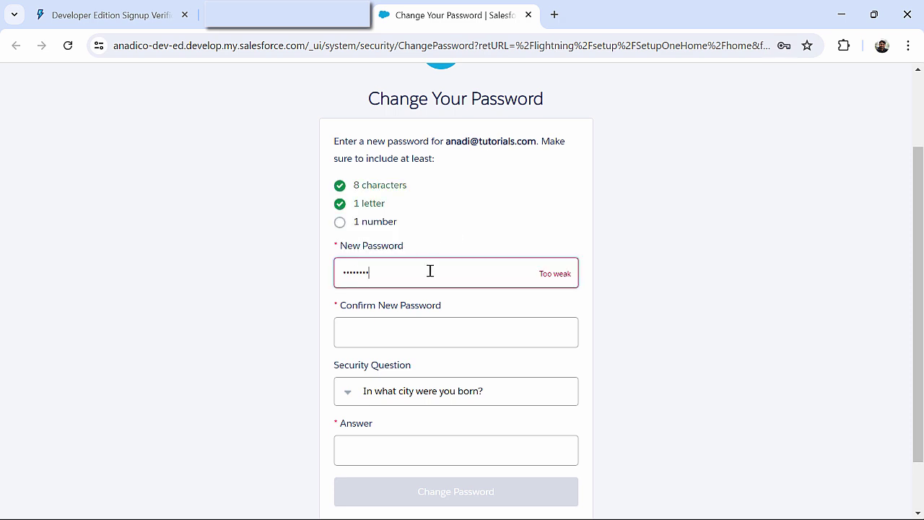
{"action": "type", "text": "@123"}
{"action": "key", "text": "Tab"}
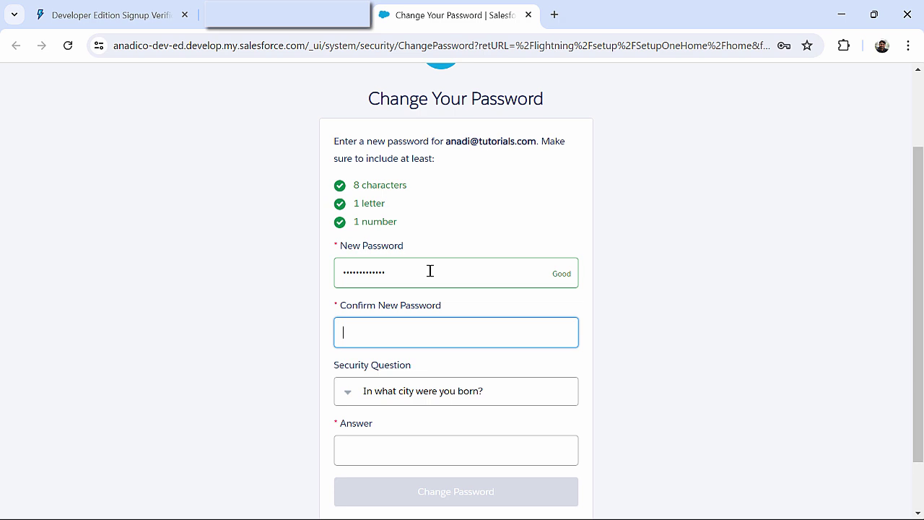
{"action": "type", "text": "Te"}
{"action": "scroll", "coordinate": [410, 384], "scroll_direction": "down", "scroll_amount": 1}
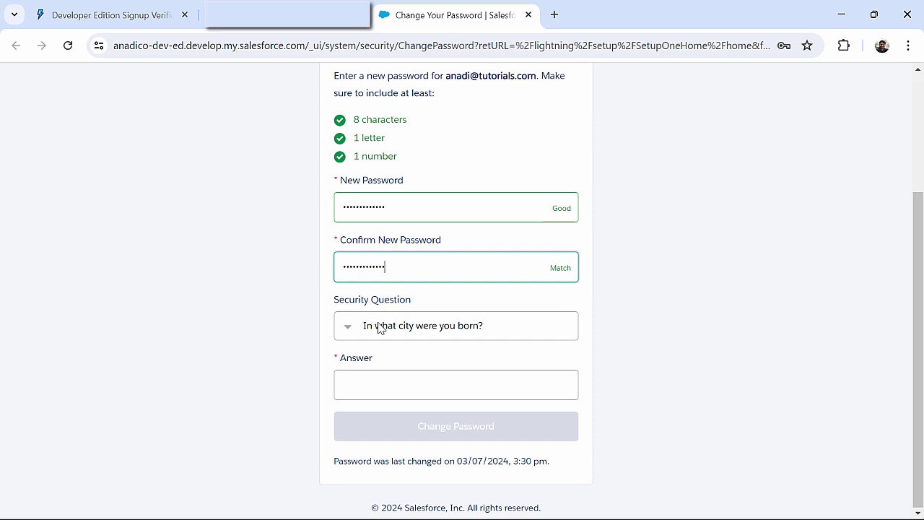
- Keep the city-of-birth question in the Security Question list
{"action": "left_click", "coordinate": [416, 335]}
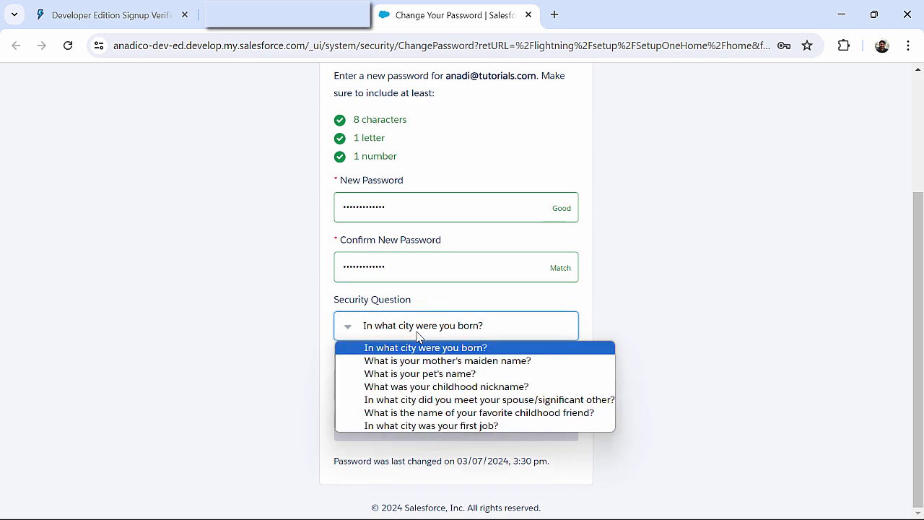
{"action": "left_click", "coordinate": [416, 334]}
{"action": "left_click", "coordinate": [416, 334]}
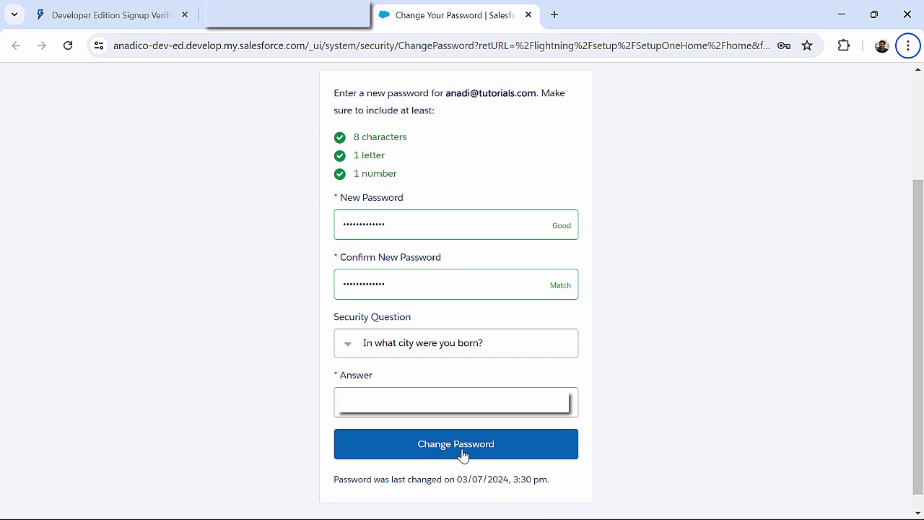
- Save the new password with Change Password
{"action": "left_click", "coordinate": [463, 453]}
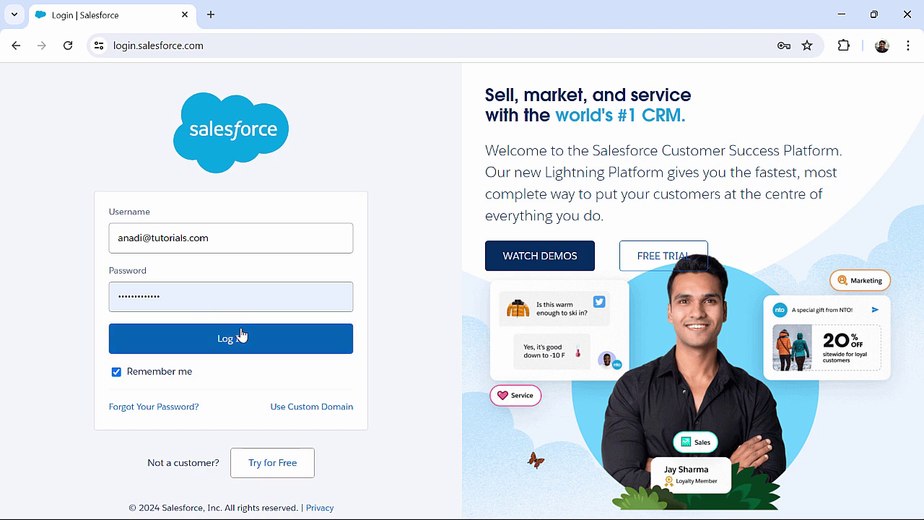
- Log in to the new Developer Edition account with the autofilled credentials
{"action": "left_click", "coordinate": [275, 342]}
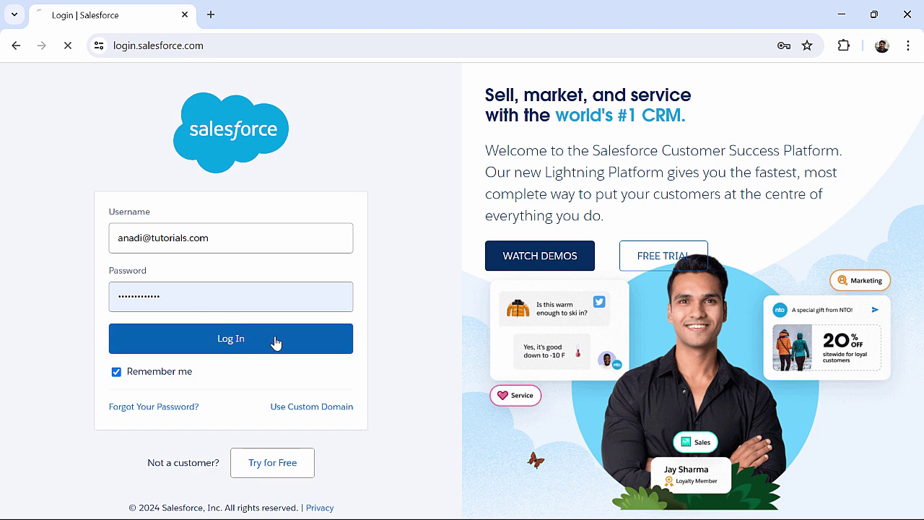